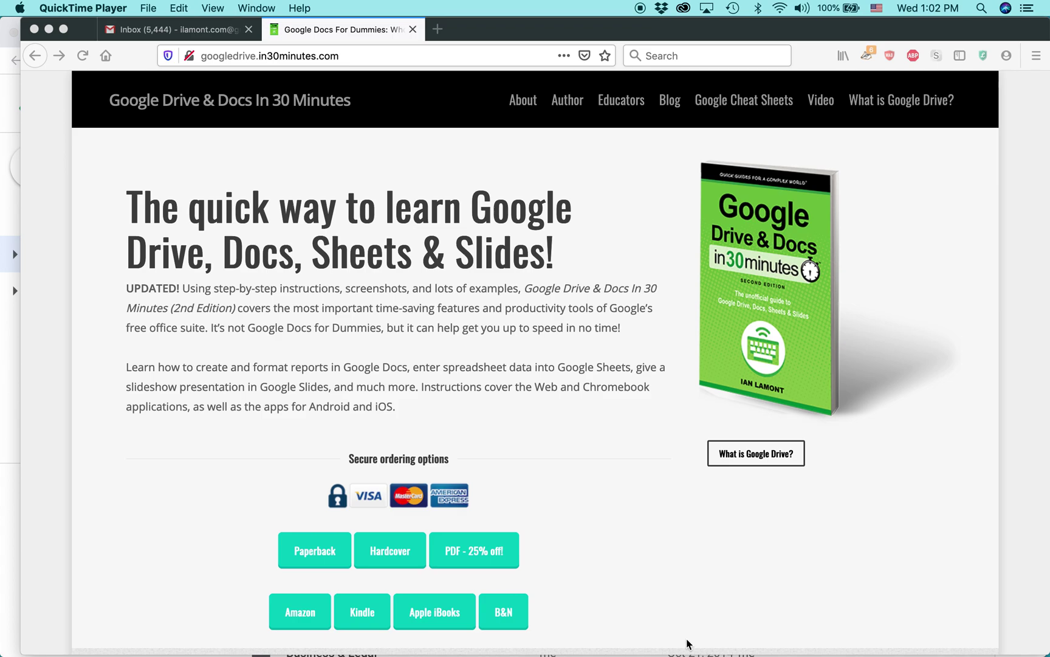
Leave the book's website in Firefox and switch to Chrome's Google Drive My Drive page.
scroll(687, 644, "up", 1)
key("super+Tab")
key("super+Tab")
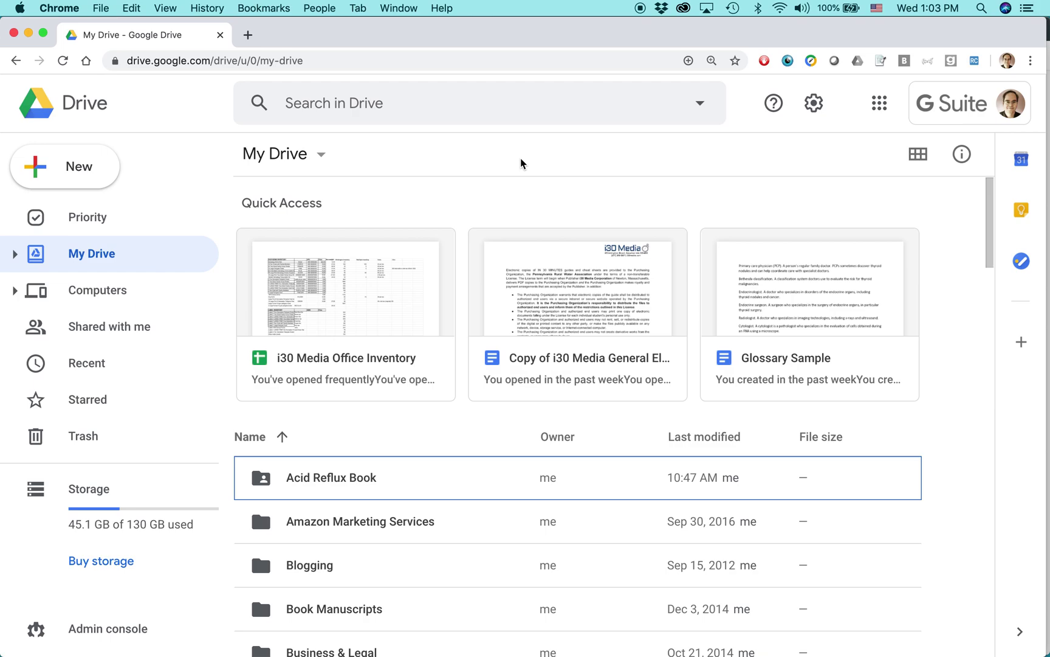
Filter Chrome's installed extensions by 'office editing', then switch over to Safari.
left_click(400, 8)
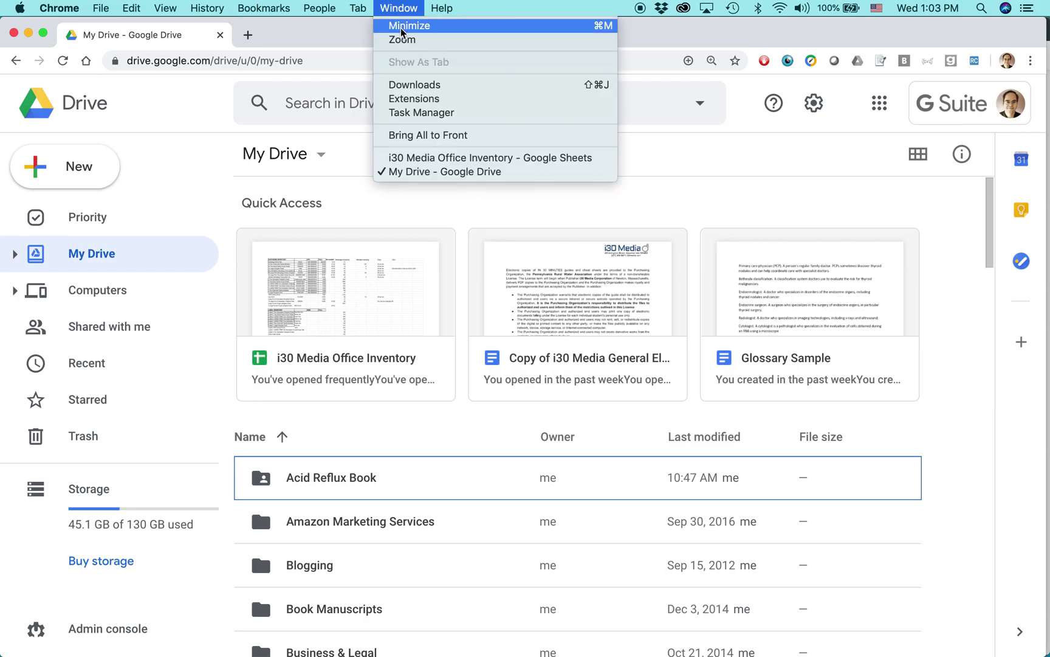
left_click(415, 101)
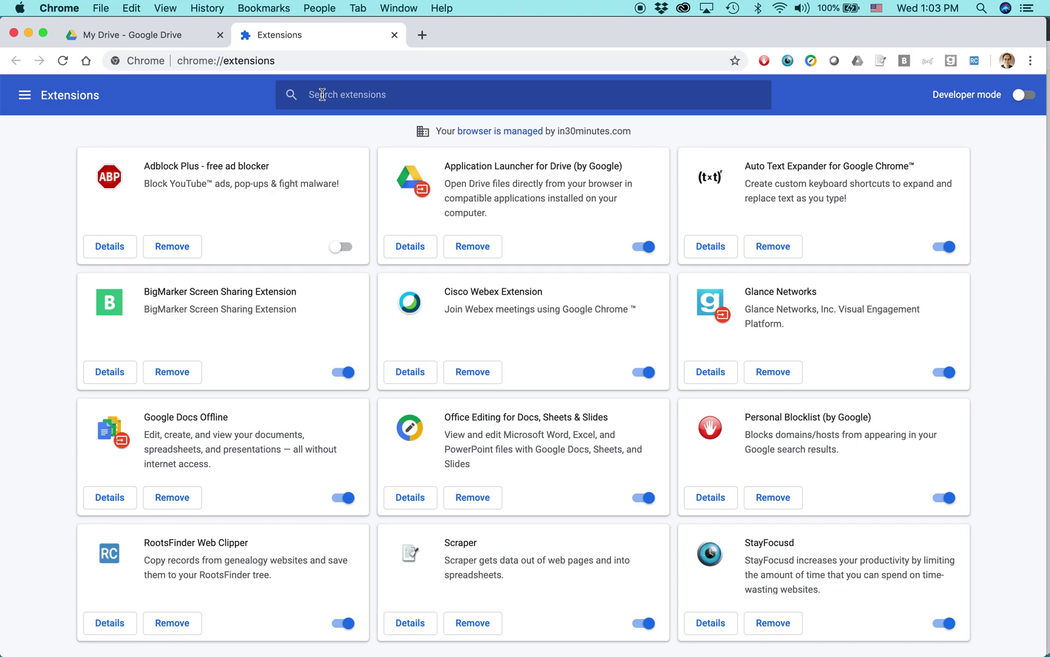
type("office editing")
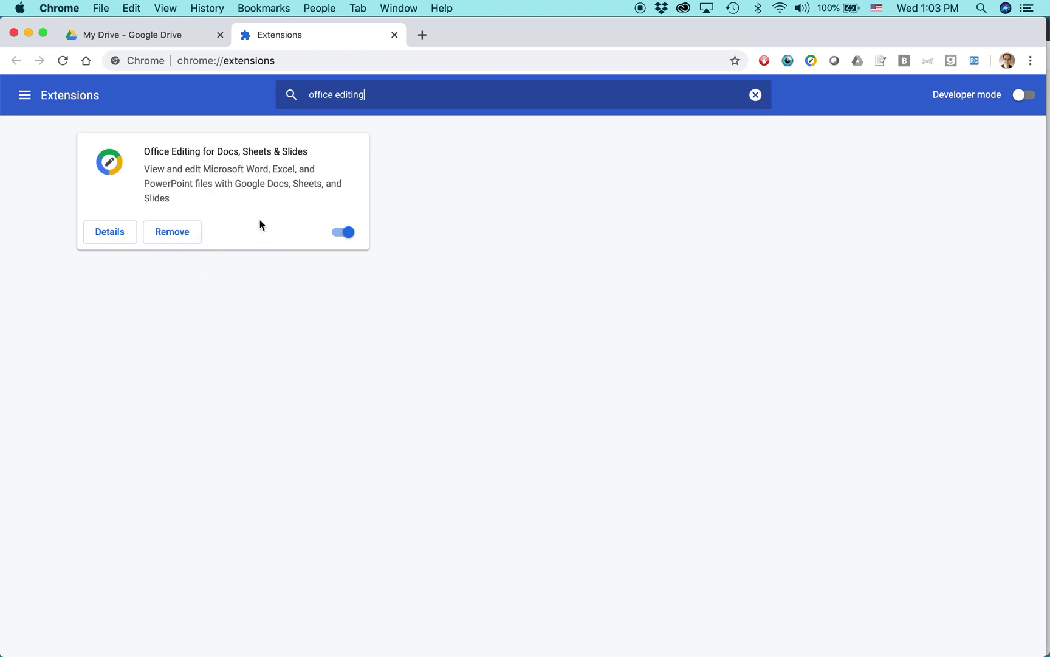
key("super+Tab")
key("super+Tab")
key("super+Tab")
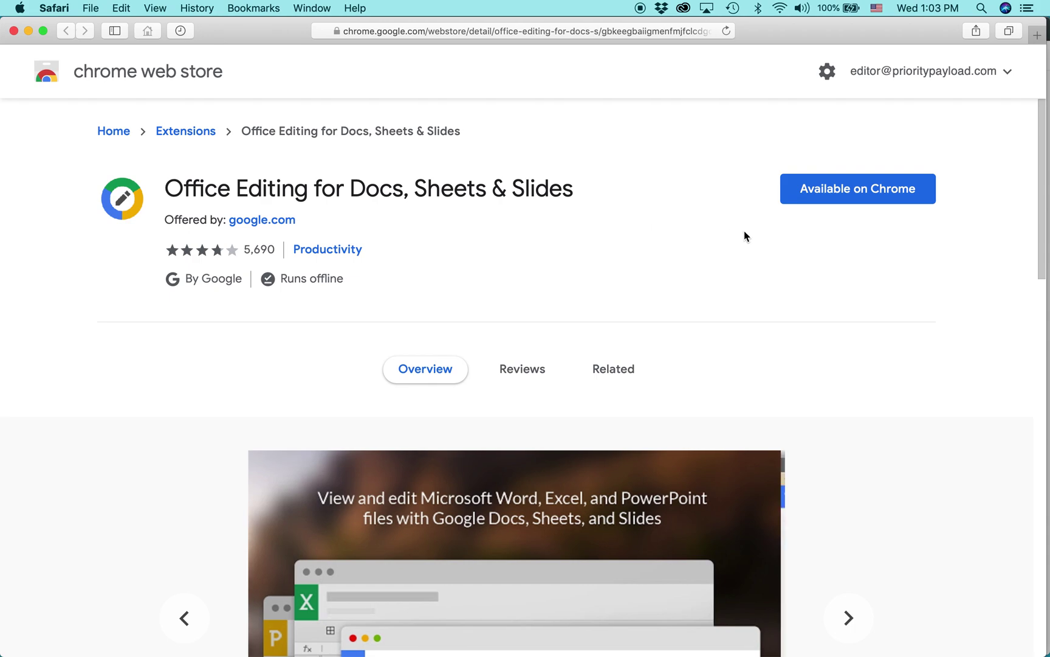
Highlight 'Sheets & Slides' in the extension title, then return to Chrome's extensions page.
left_click_drag(419, 190, 549, 189)
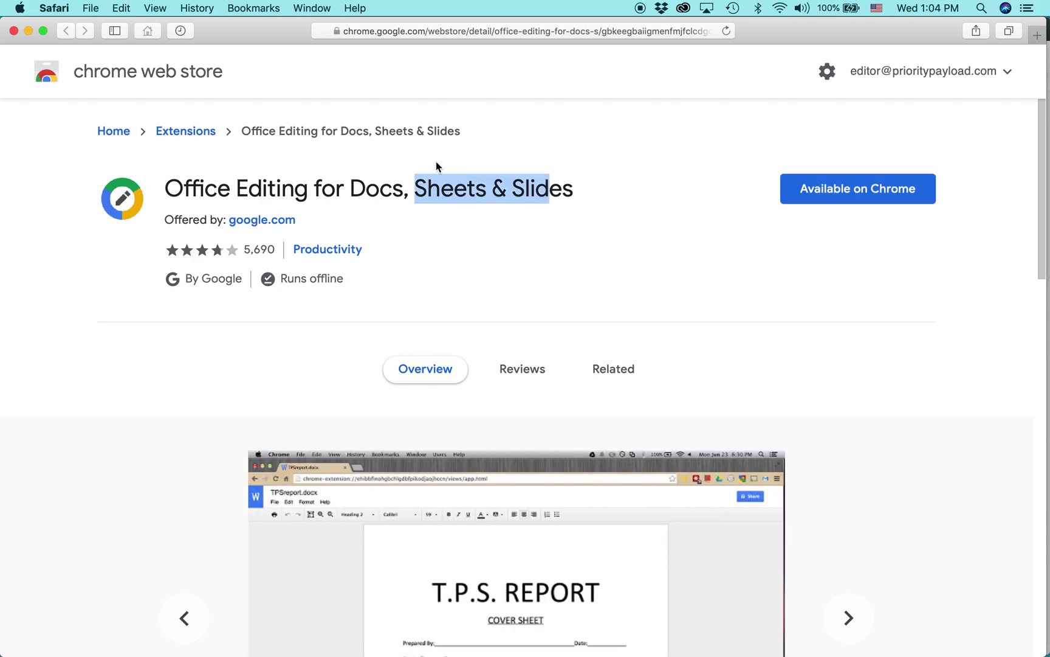
key("super+Tab")
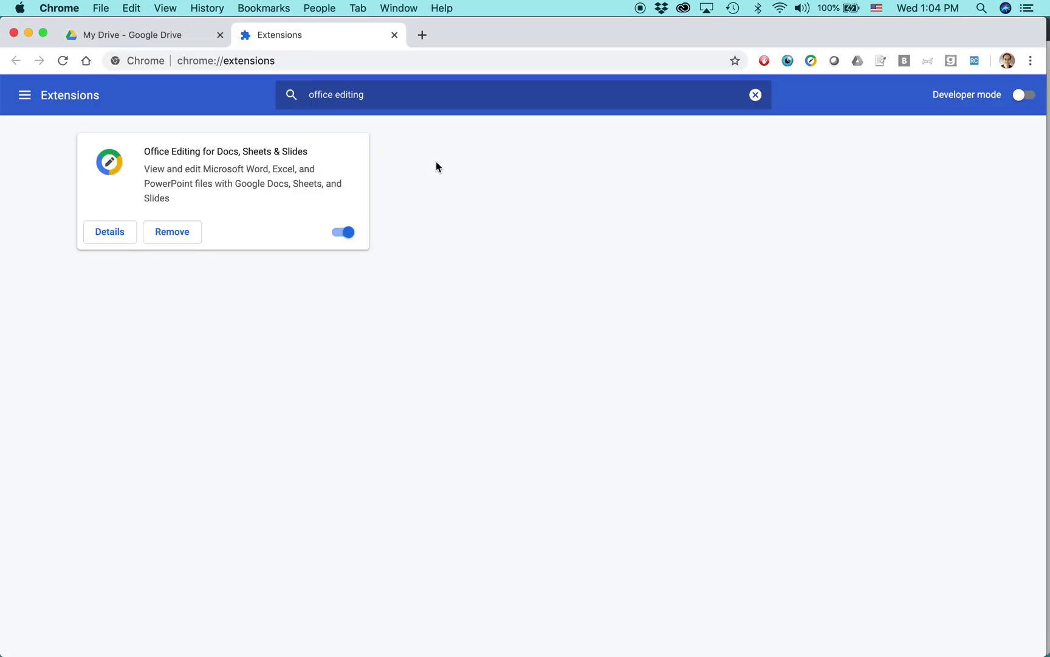
Close the Extensions tab and bring up Google Drive's New menu on My Drive.
left_click(394, 34)
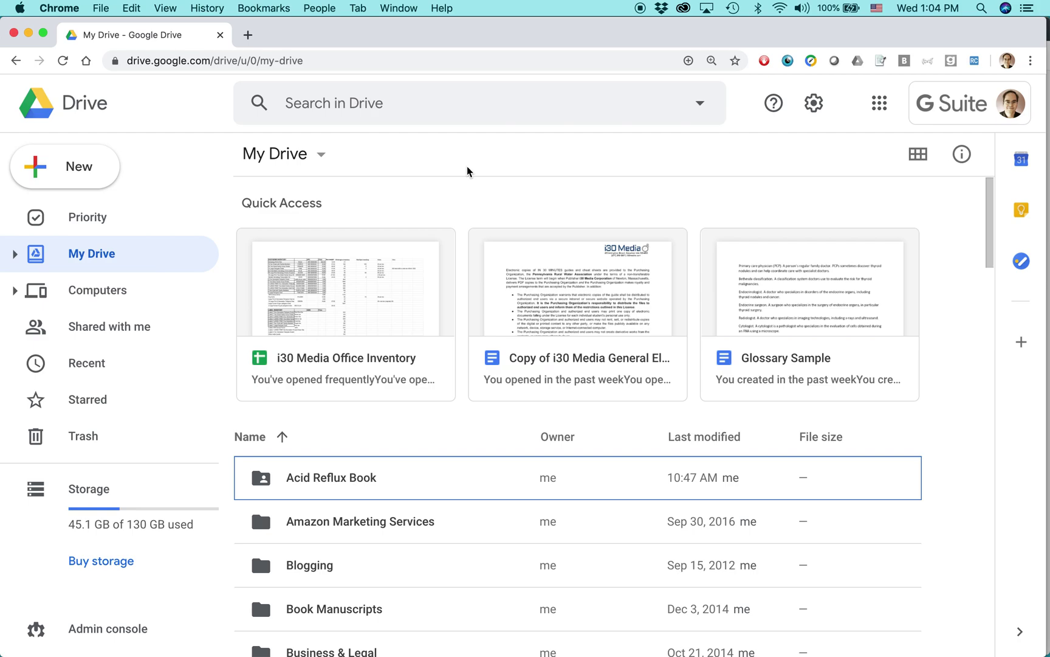
left_click(85, 166)
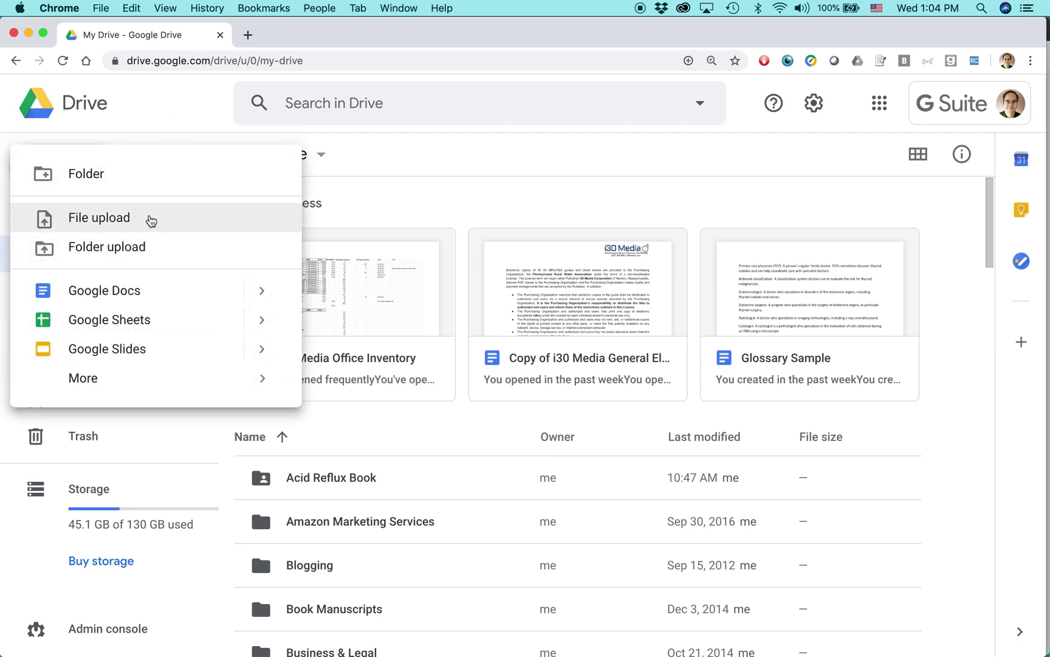
left_click(164, 222)
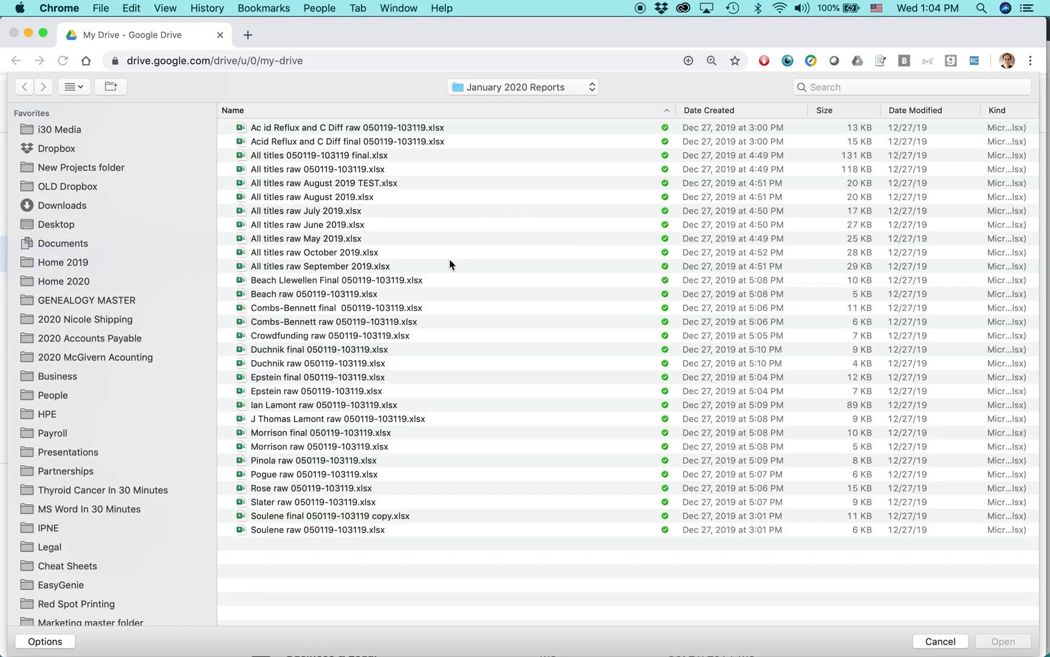
left_click(318, 530)
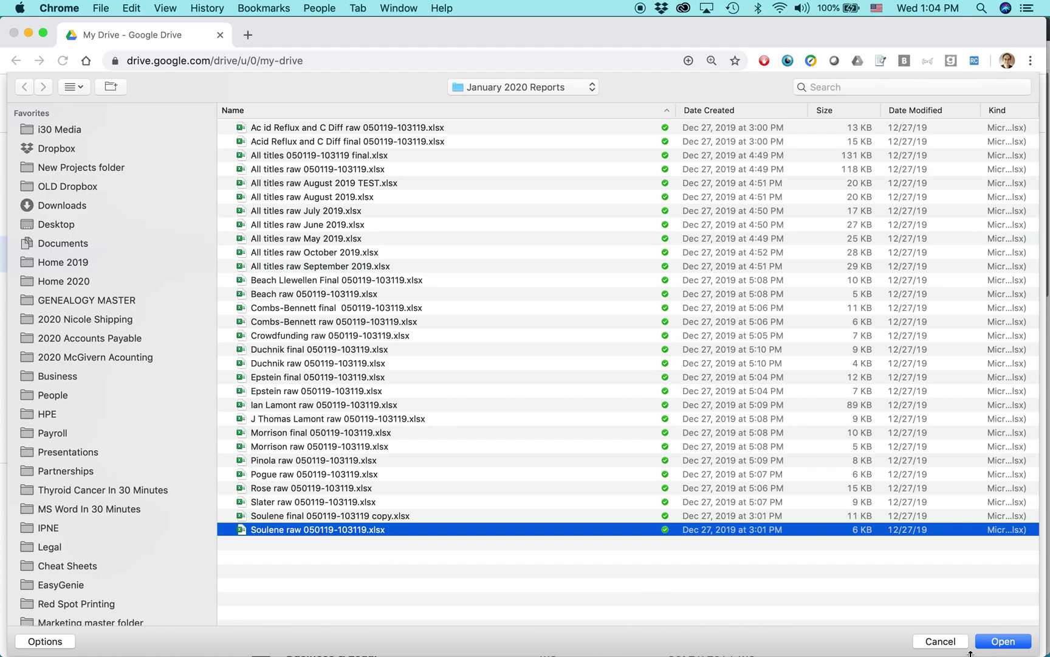
left_click(329, 516)
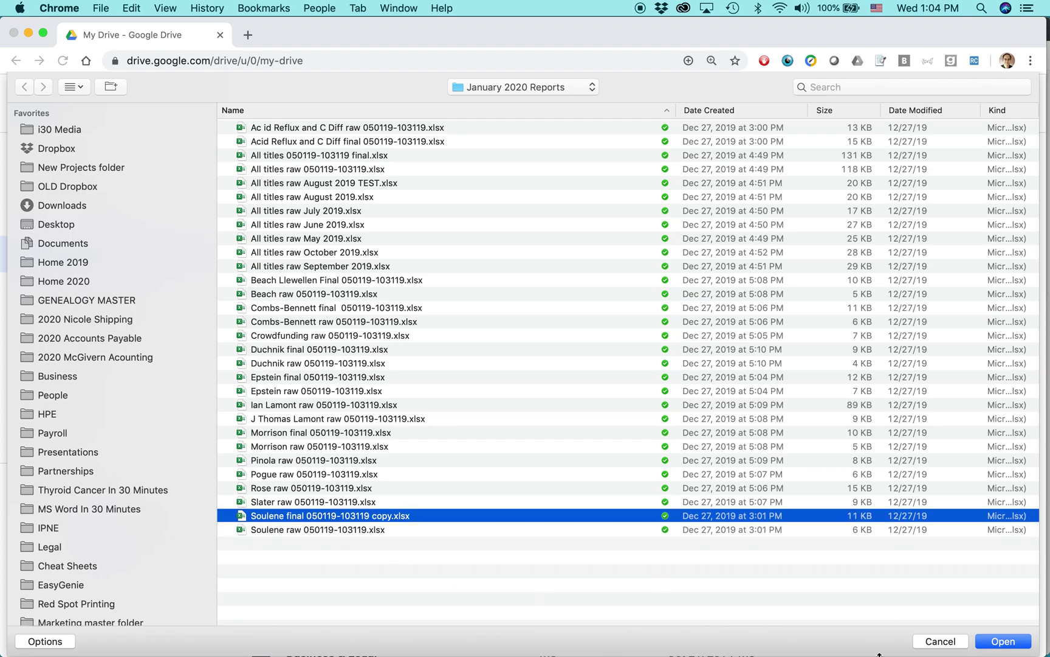
left_click(1003, 643)
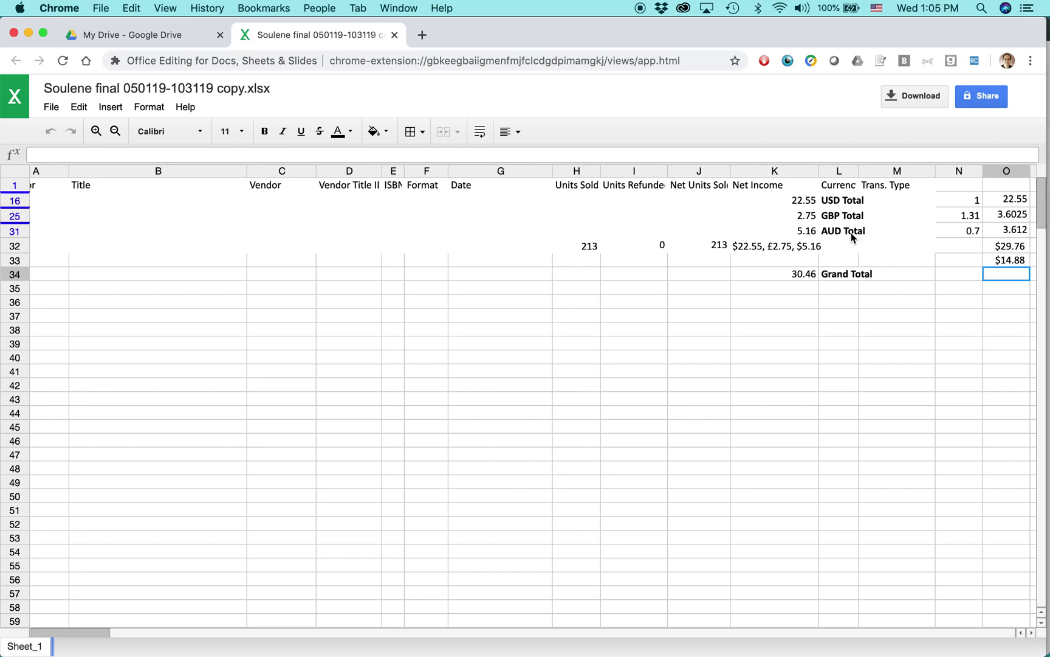
Select cell O33 ($14.88) and highlight its =O32/2 formula in the formula bar.
left_click(1009, 262)
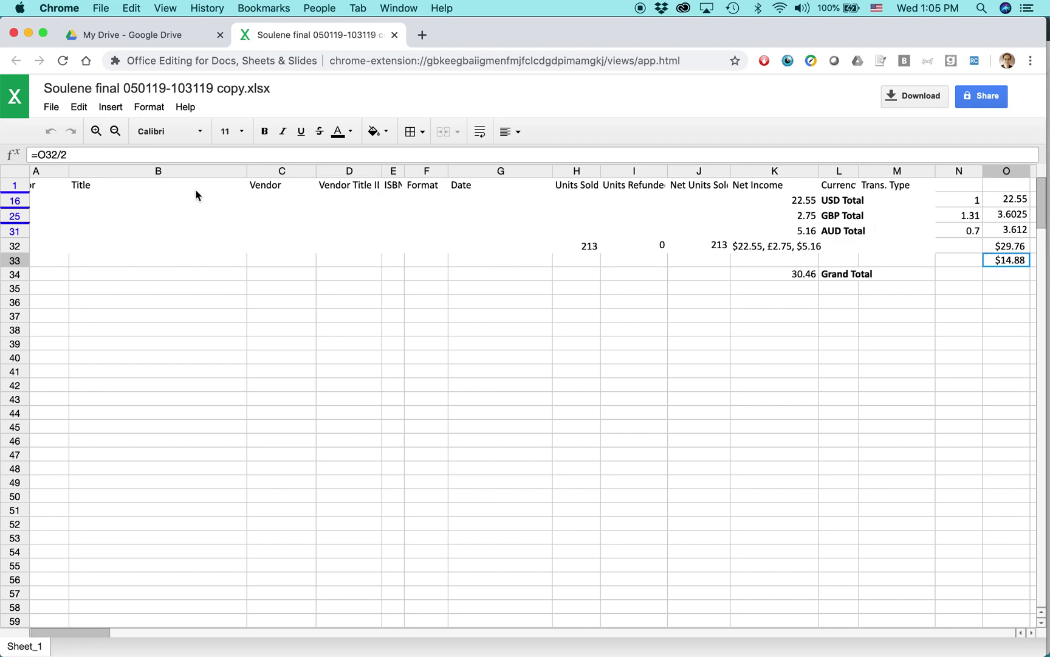
left_click_drag(71, 155, 28, 154)
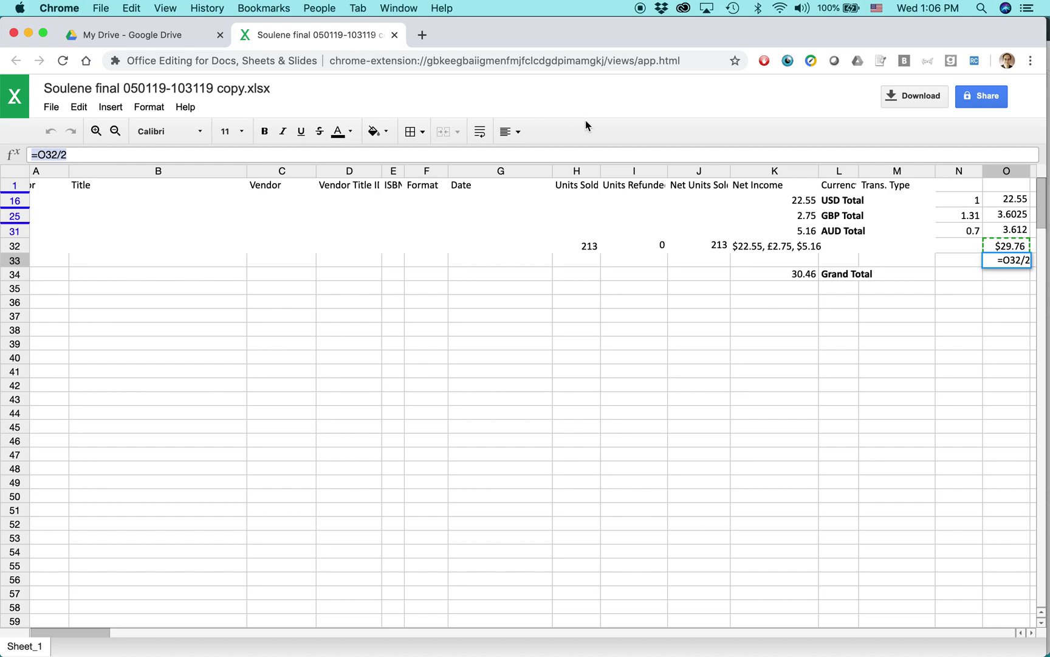
left_click(986, 301)
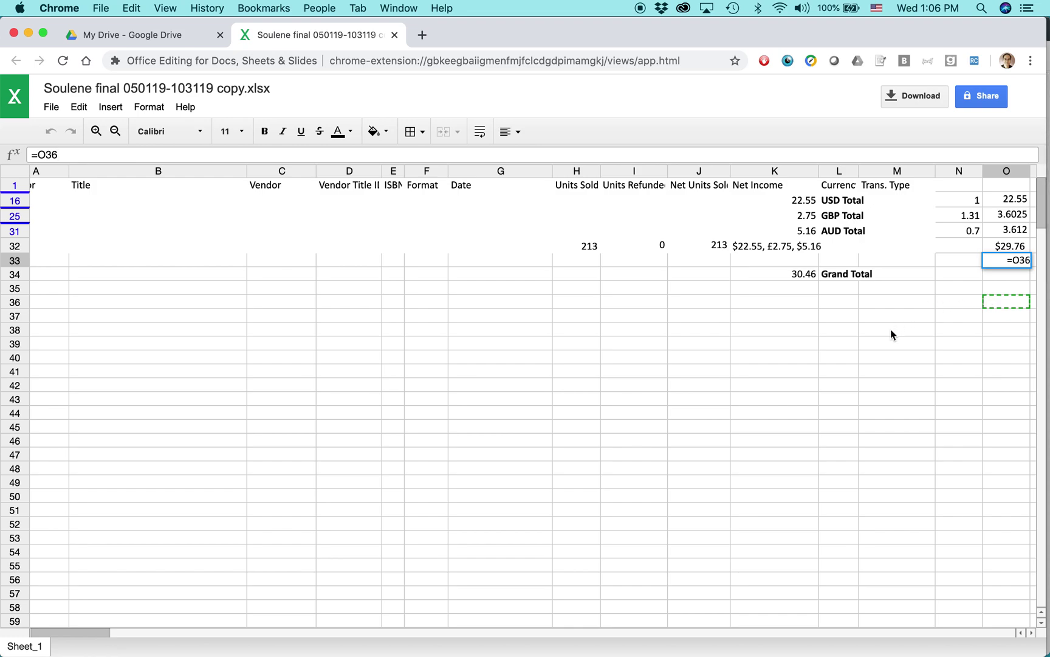
Undo the stray O36 edit and change O33 to =O32/3 so it shows $9.92.
key("Return")
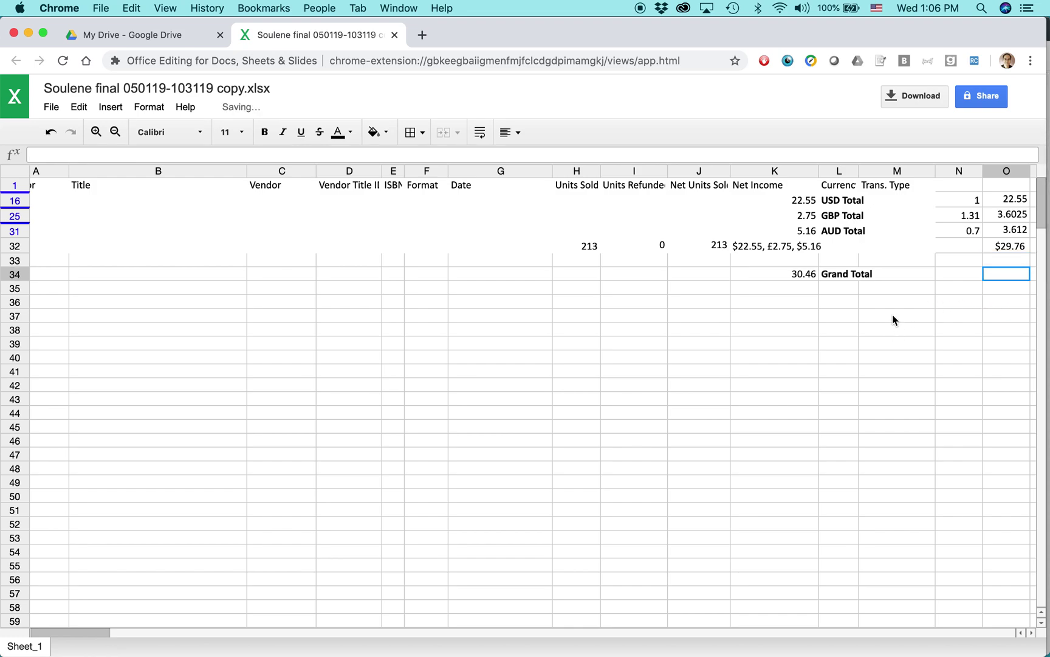
key("super+z")
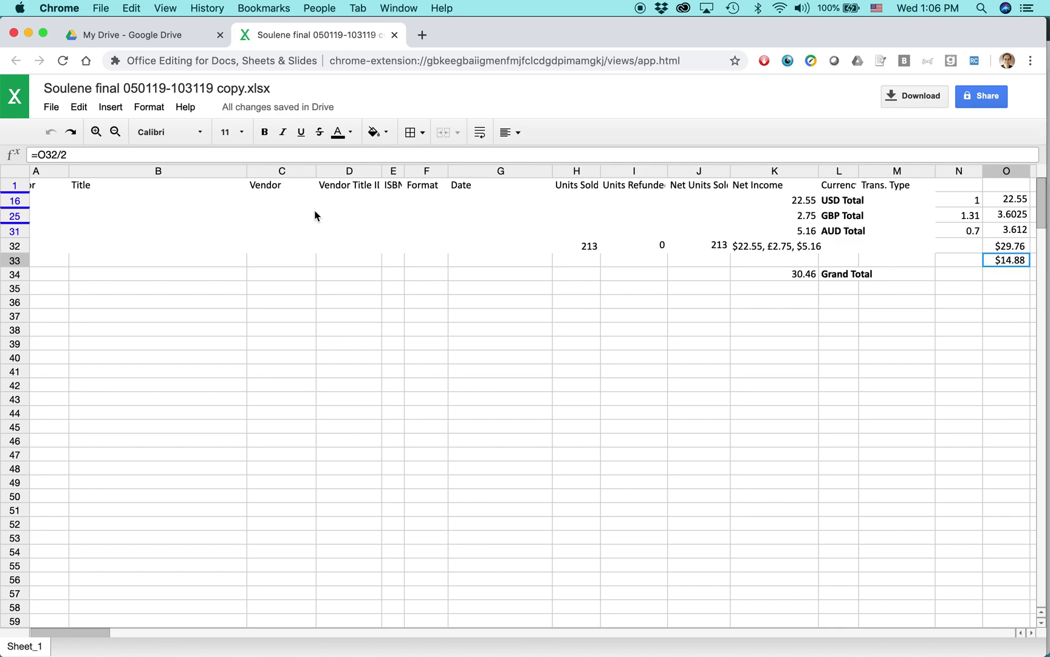
left_click(56, 157)
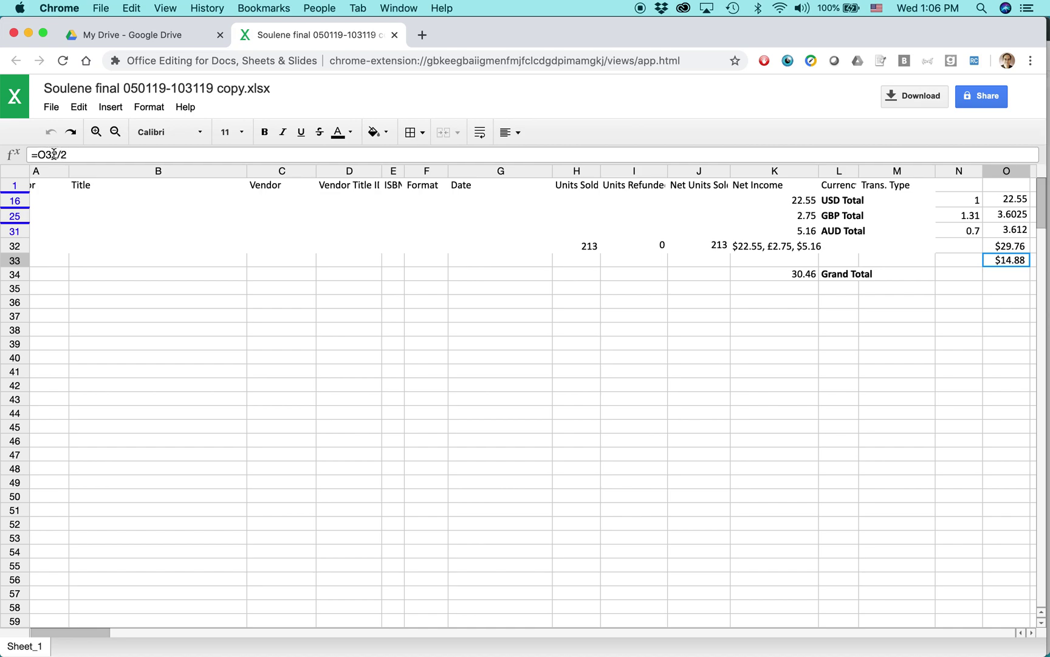
left_click_drag(62, 154, 71, 155)
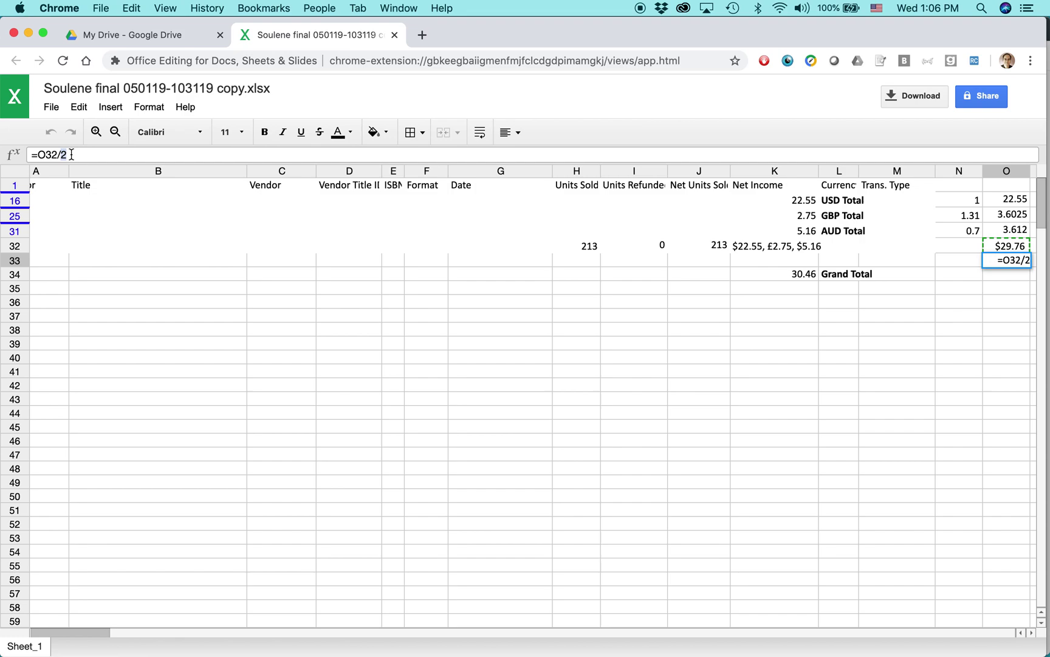
type("3")
key("Return")
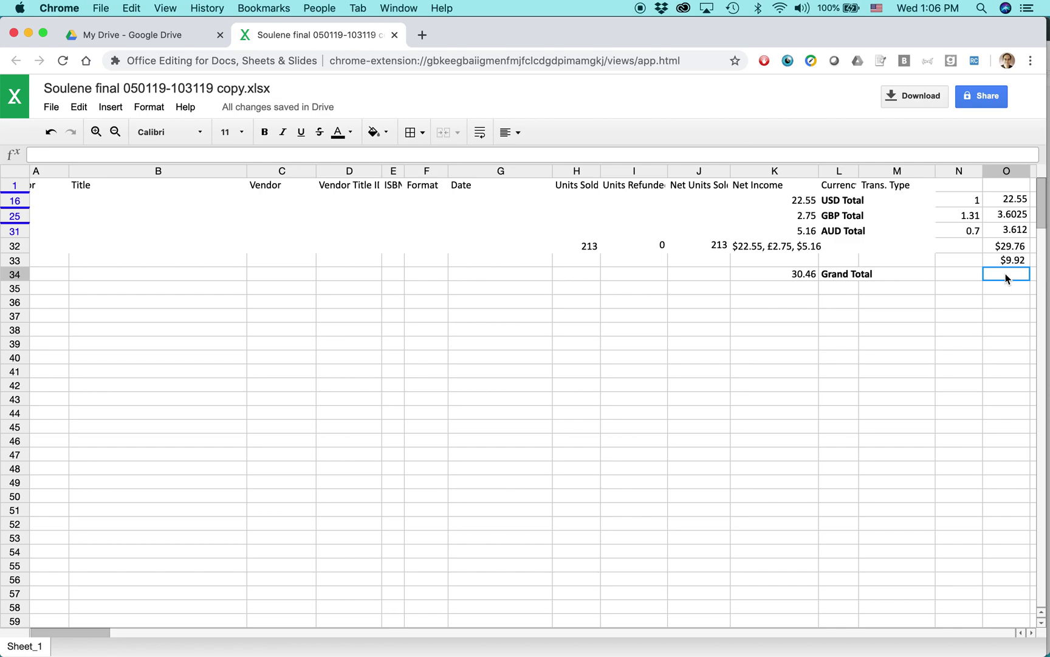
type("=")
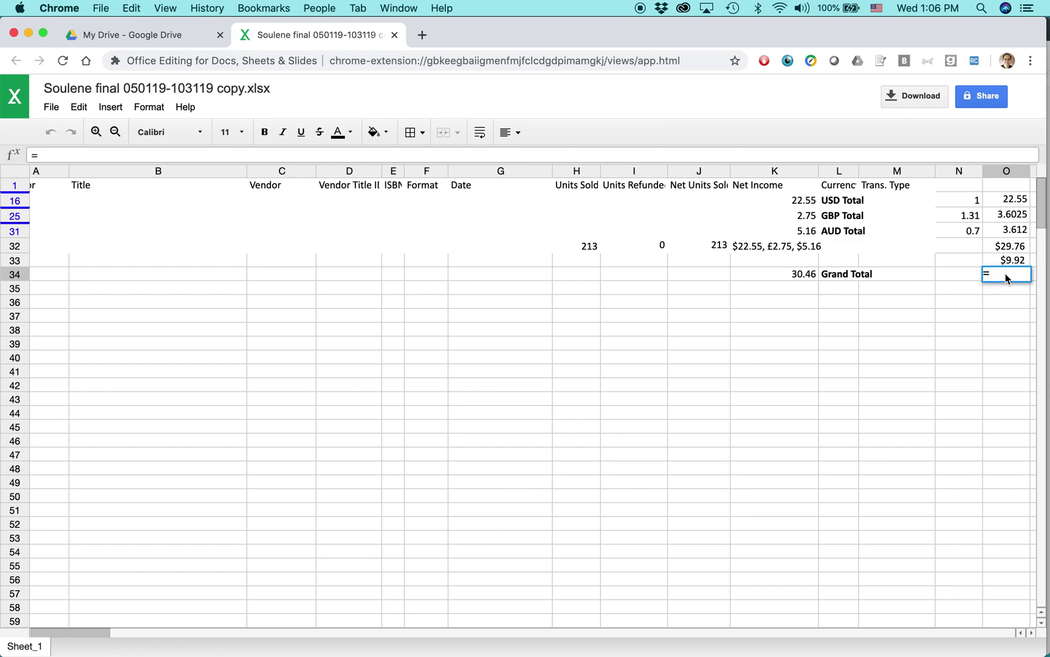
type("average")
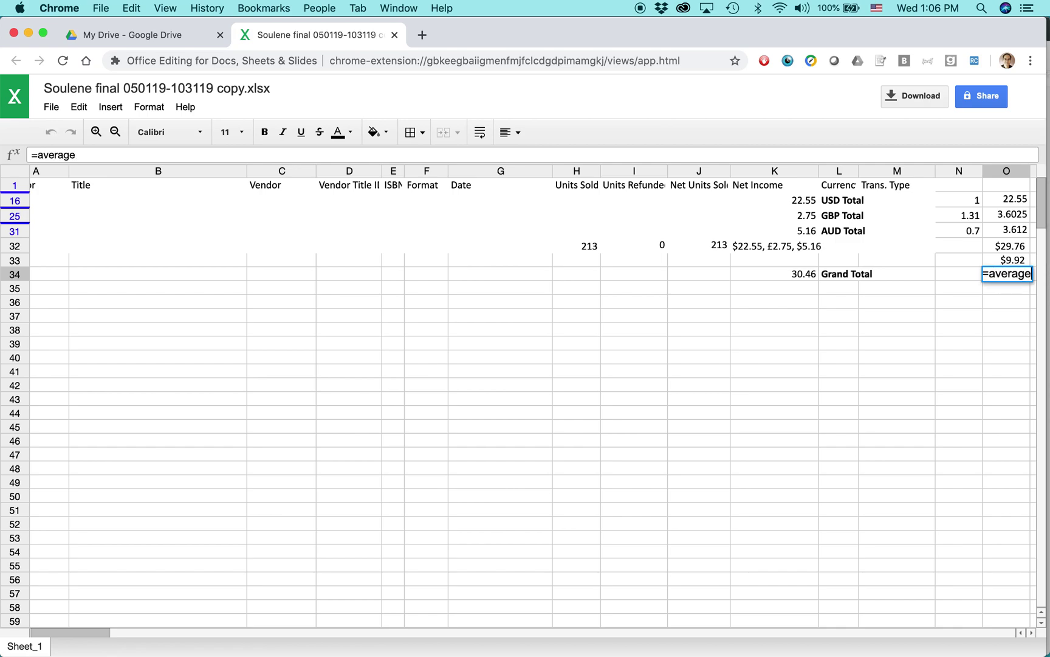
type("(O23:")
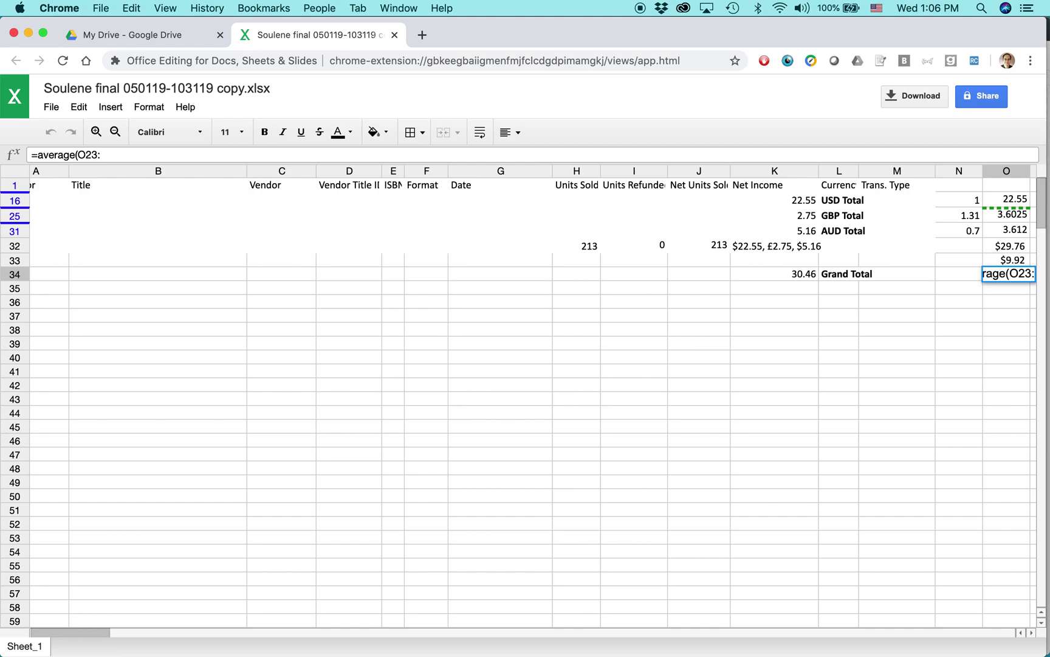
Correct the range and enter =AVERAGE(O32:O33) in O34, giving 19.843.
key("BackSpace")
key("BackSpace")
key("BackSpace")
type("32")
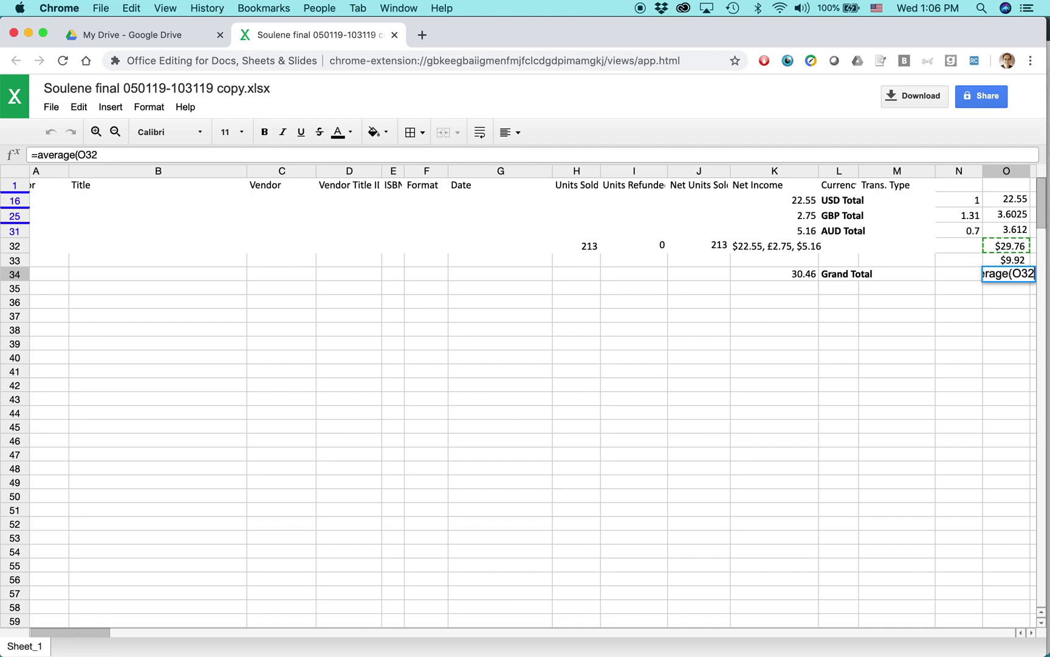
type(":")
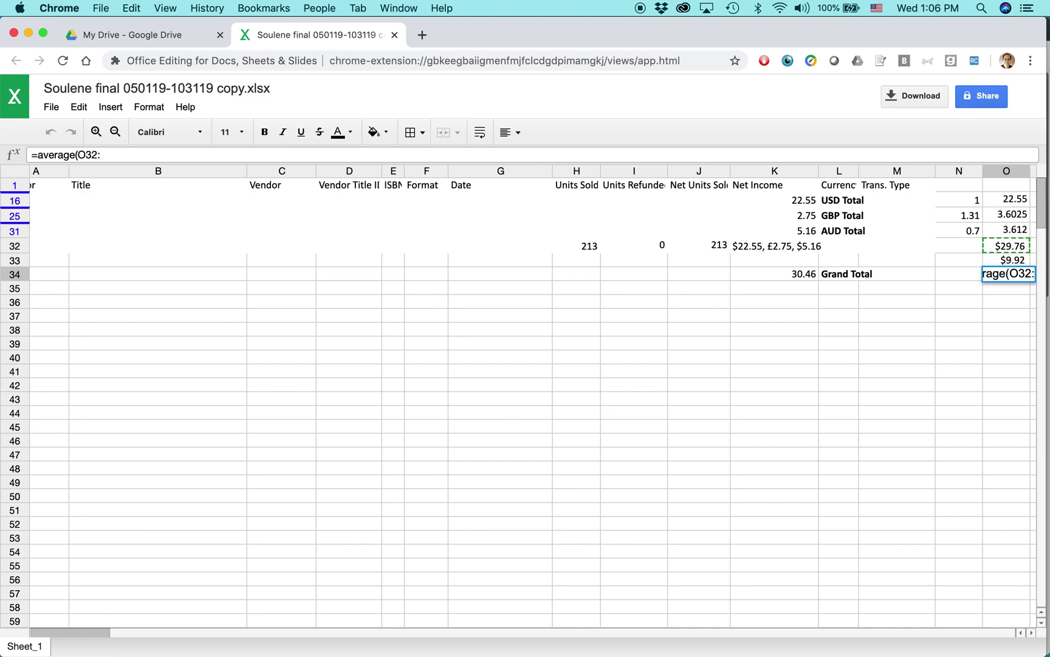
type("O33)")
key("Return")
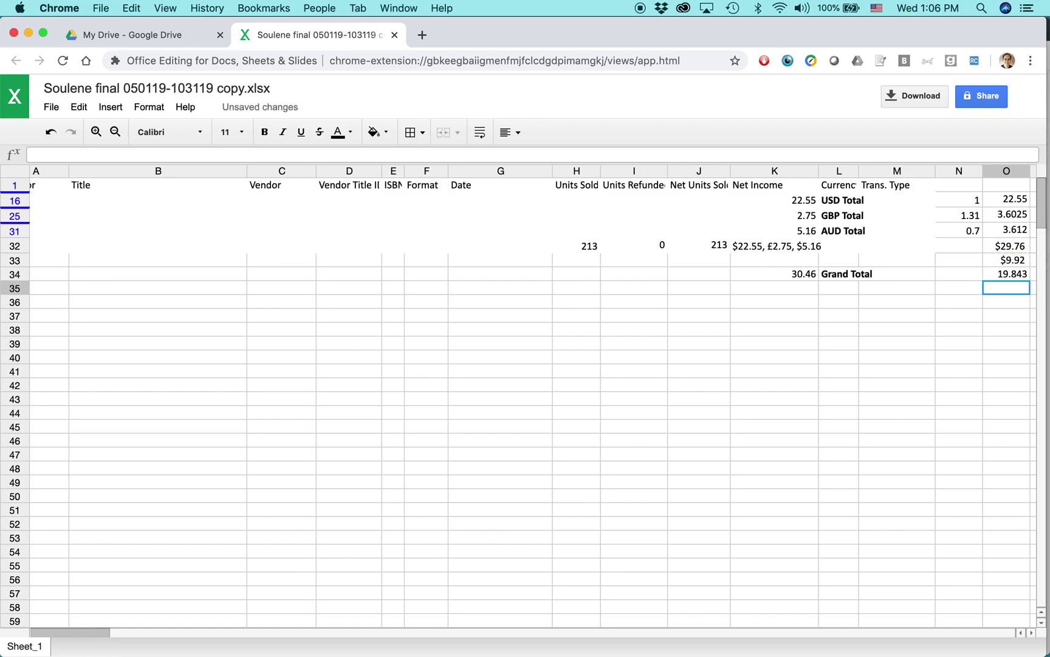
left_click(1008, 274)
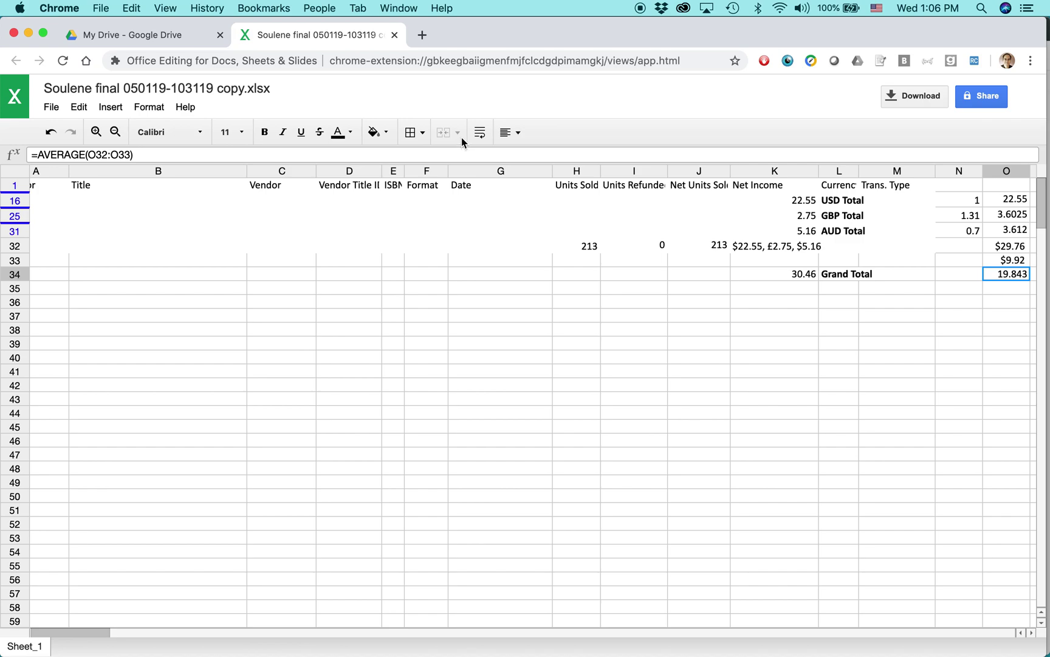
Format O34 as Currency with 2 decimal places so it reads $19.84.
left_click(151, 108)
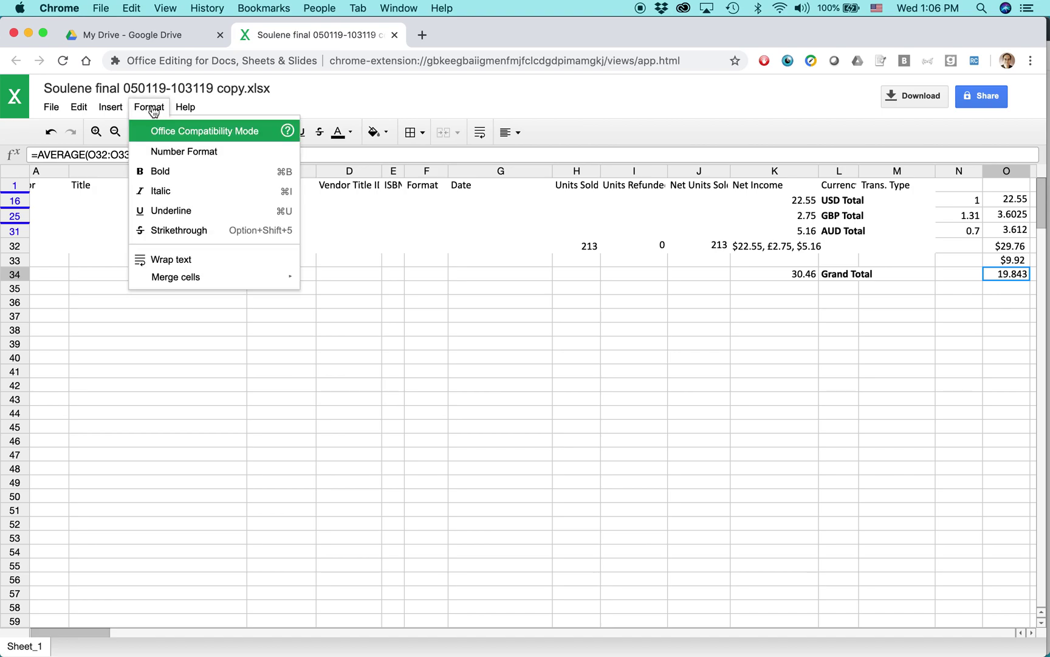
left_click(202, 153)
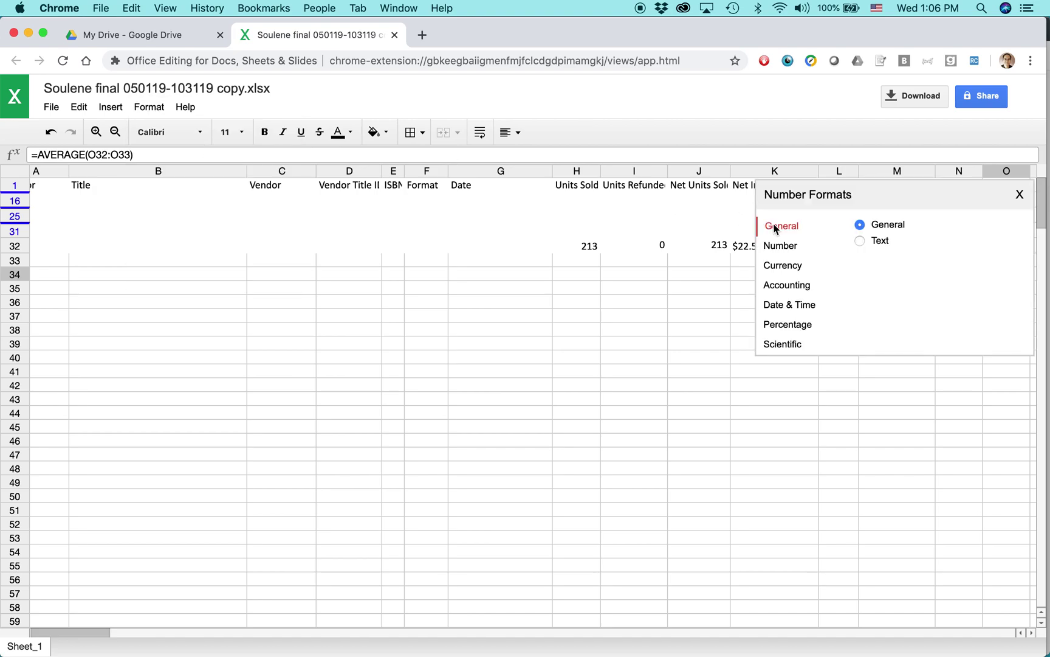
left_click(789, 271)
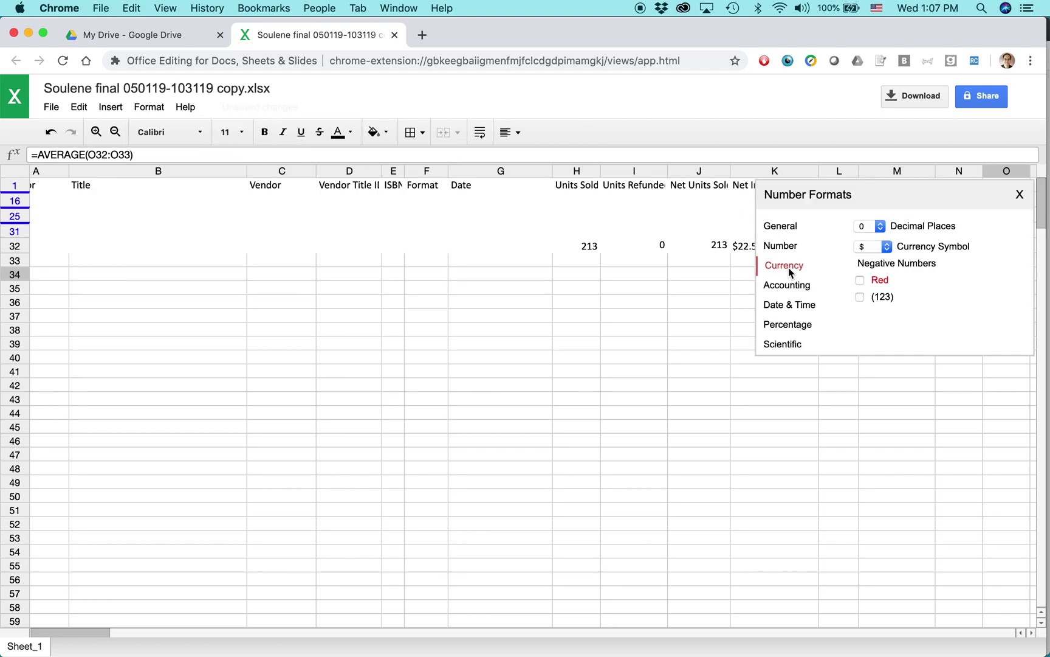
left_click(880, 226)
left_click(864, 249)
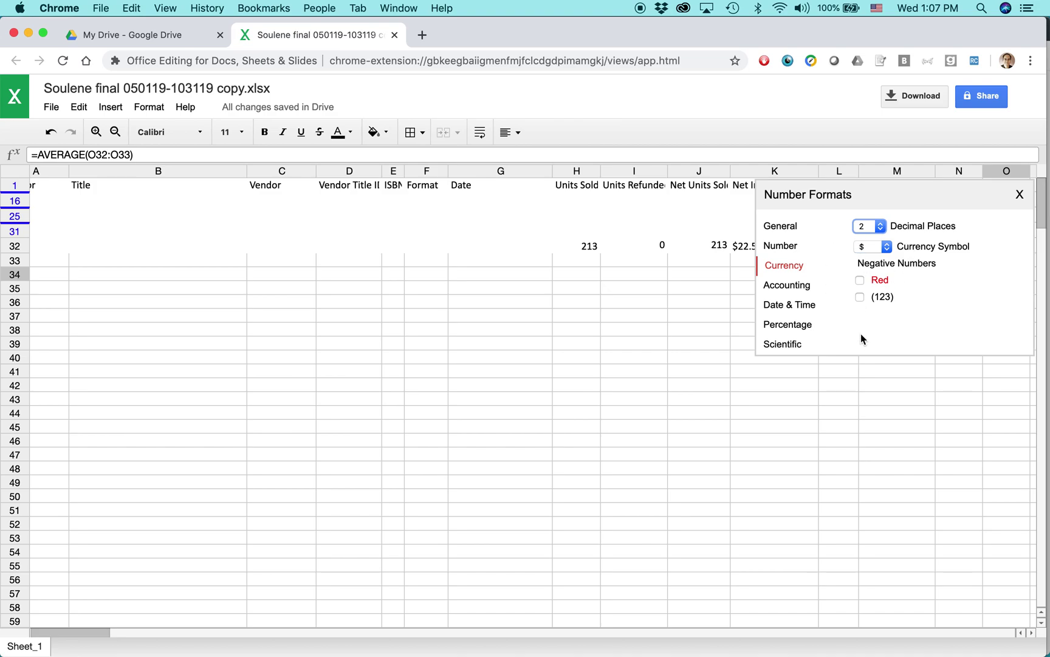
left_click(1019, 195)
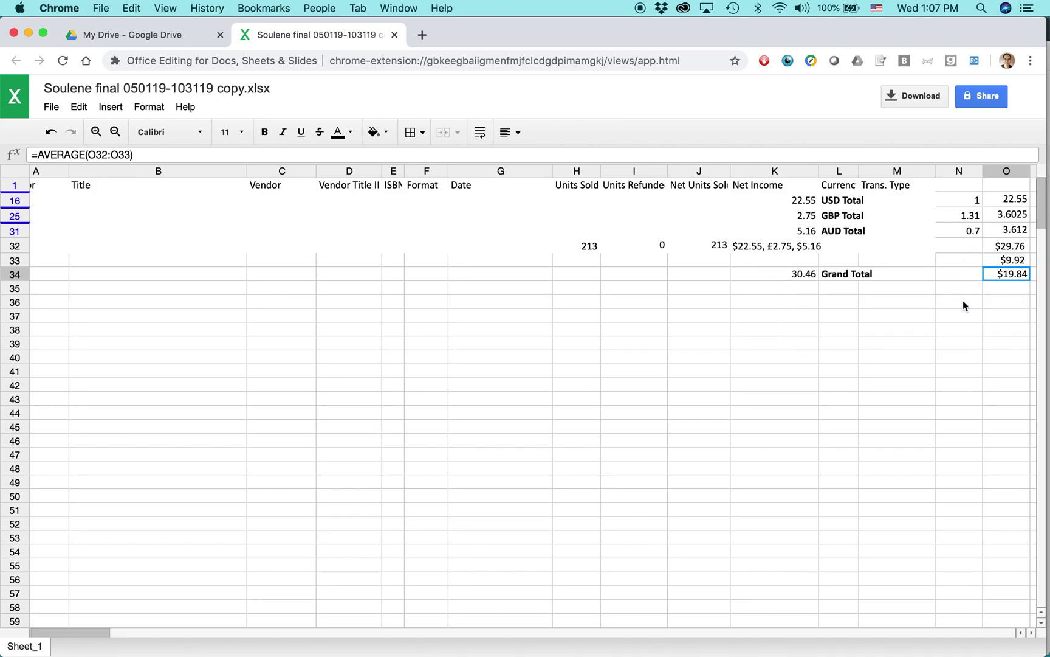
Move off O34 to cell N35 and save the royalty workbook as Google Sheets.
left_click(983, 292)
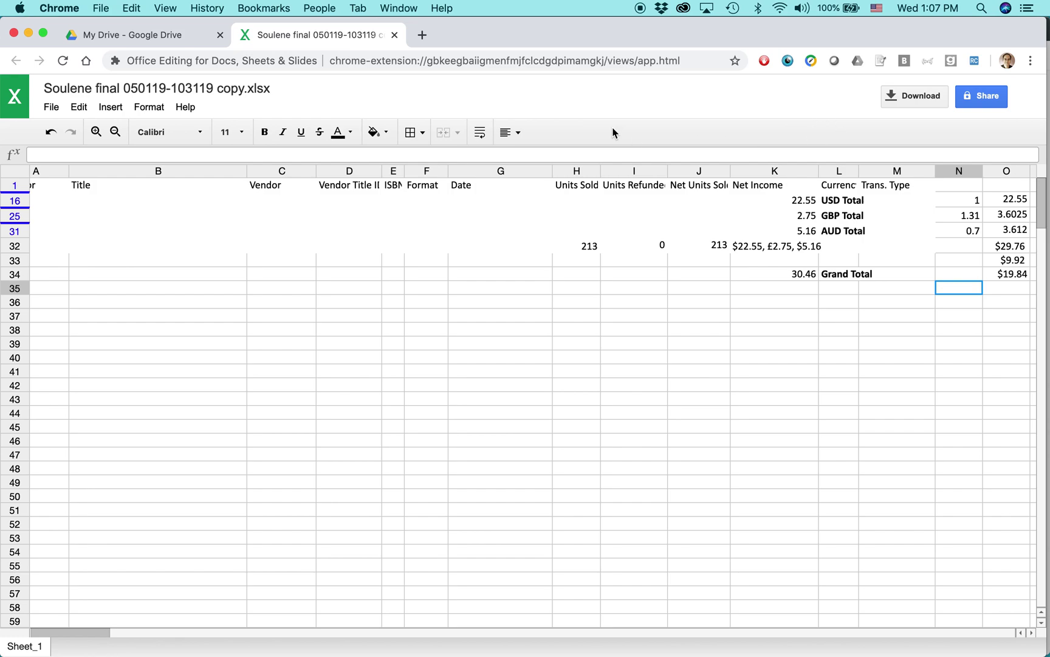
left_click(51, 108)
mouse_move(79, 107)
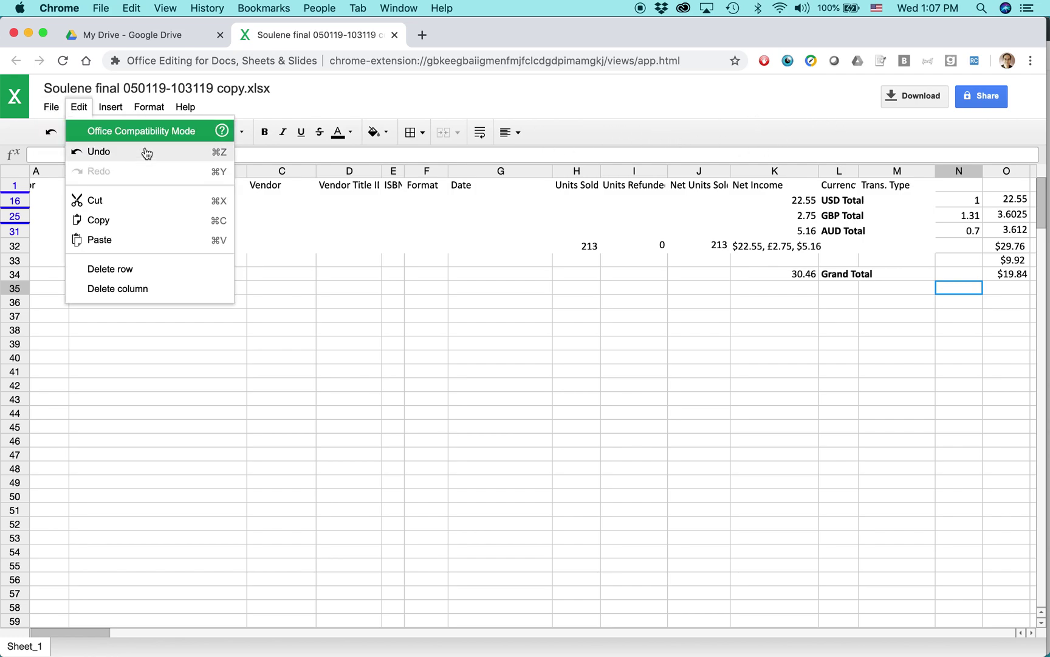
left_click(74, 153)
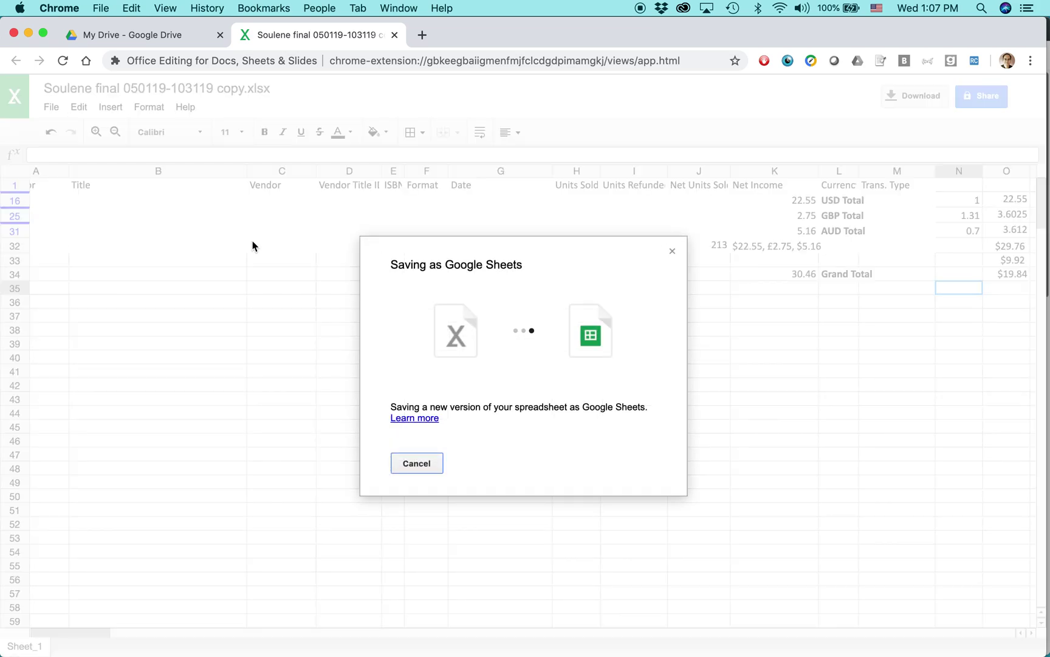
Switch to Firefox to show the Google Drive & Docs In 30 Minutes book website.
key("super+Tab")
key("super+Tab")
key("super+Tab")
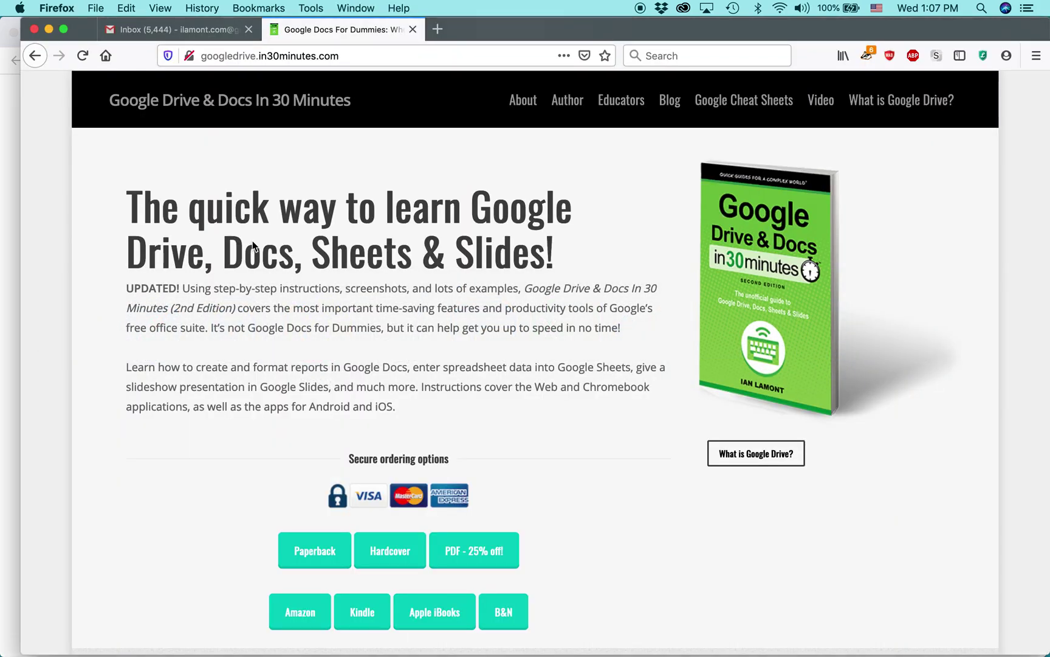